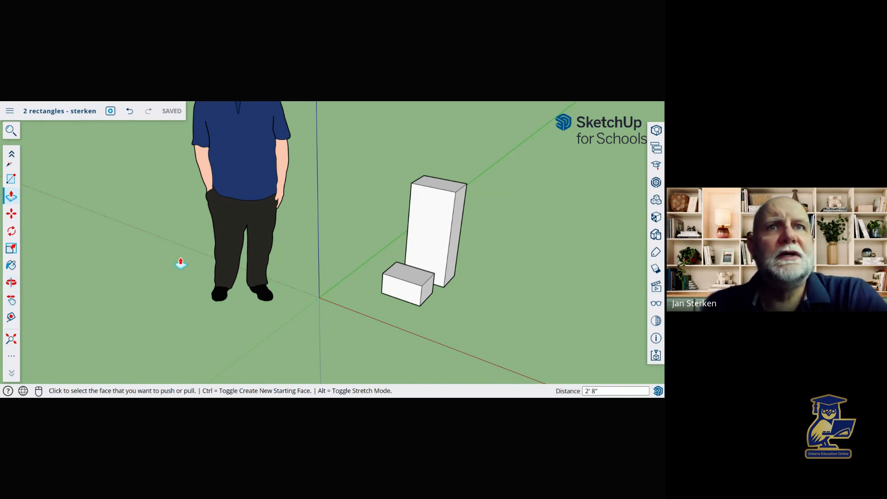
Draw a loose line about 11 7/16" long on the ground beside the small box
scroll(181, 263, down, 3)
scroll(353, 241, up, 3)
key(o)
drag(353, 242, 307, 245)
key(p)
scroll(15, 213, up, 2)
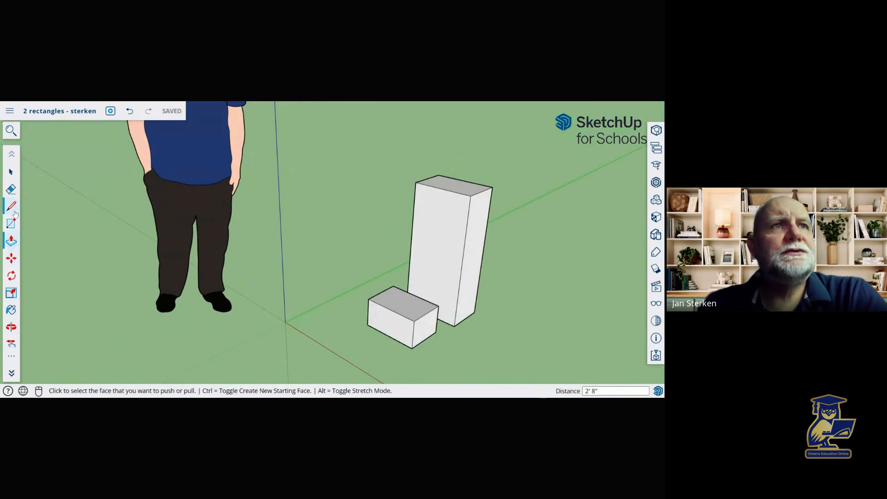
click(11, 206)
click(336, 335)
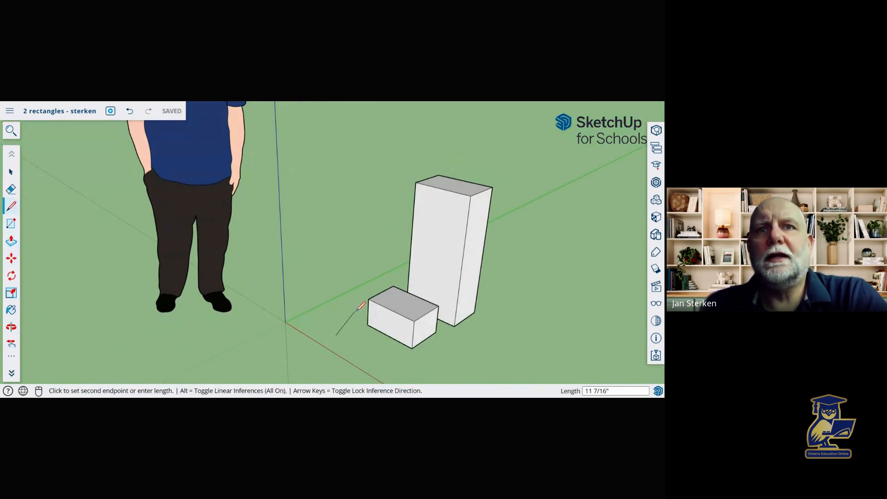
Draw a ground rectangle of about 10 1/16" by 3 7/8" in front of the small box and push/pull it up about 4 3/8"
click(11, 224)
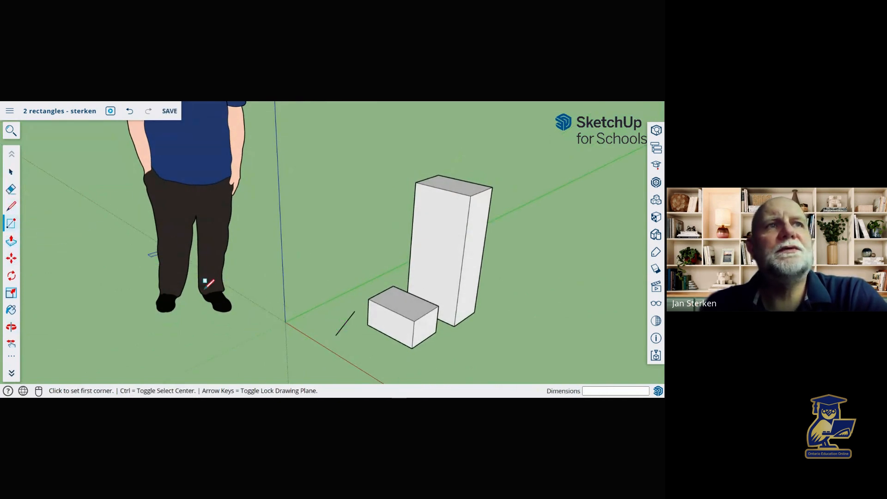
click(362, 344)
click(394, 361)
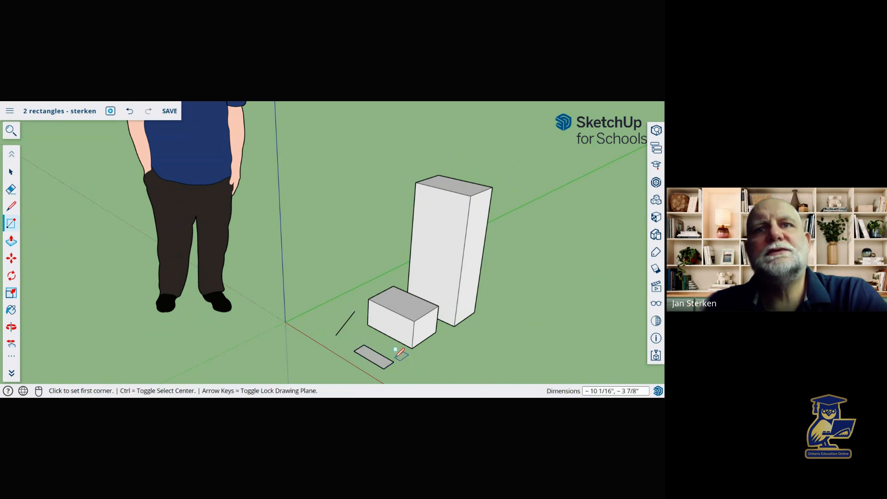
click(11, 241)
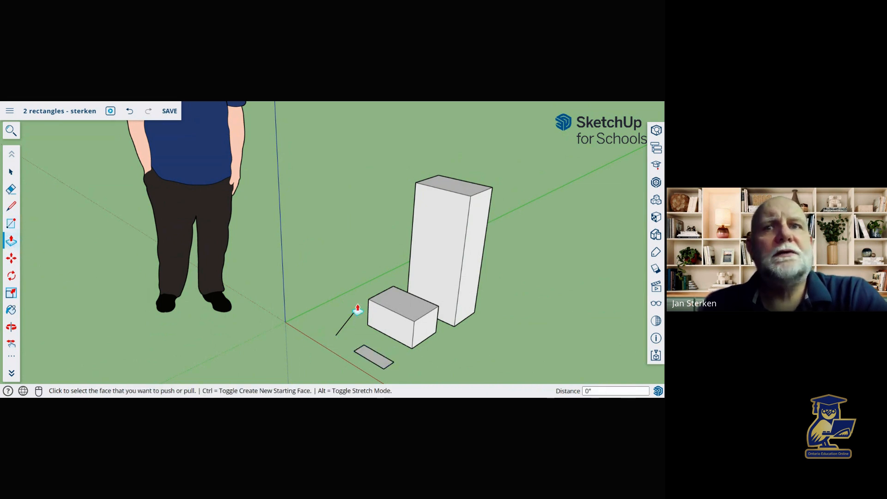
drag(373, 358, 371, 341)
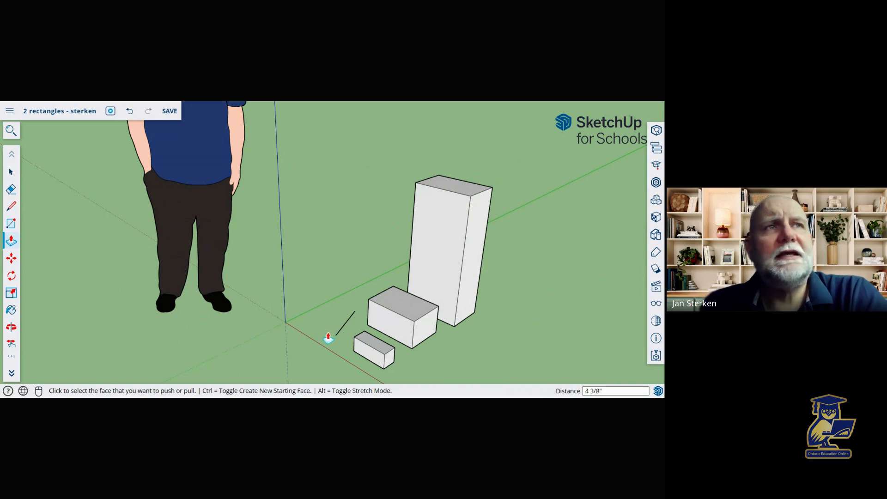
Select and delete the loose line beside the small box
middle_drag(324, 320, 353, 303)
key(p)
scroll(386, 337, down, 4)
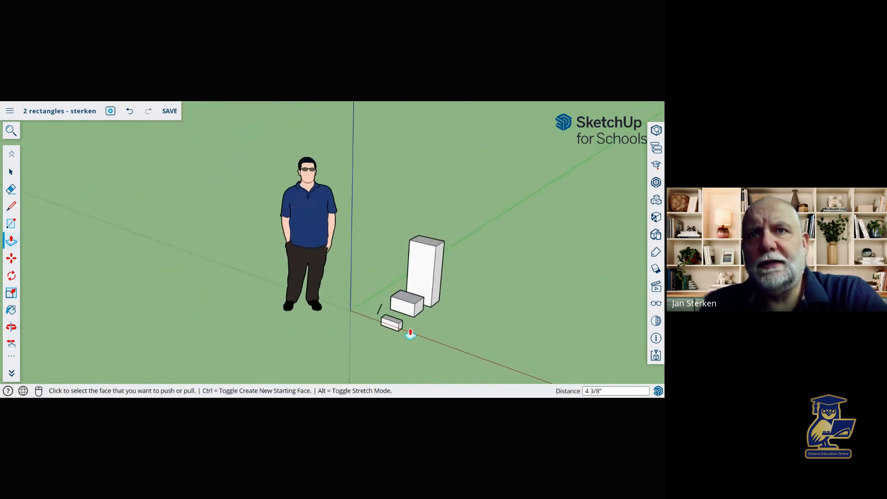
scroll(410, 331, up, 6)
mouse_move(510, 268)
middle_down()
mouse_move(478, 271)
mouse_move(509, 285)
middle_up()
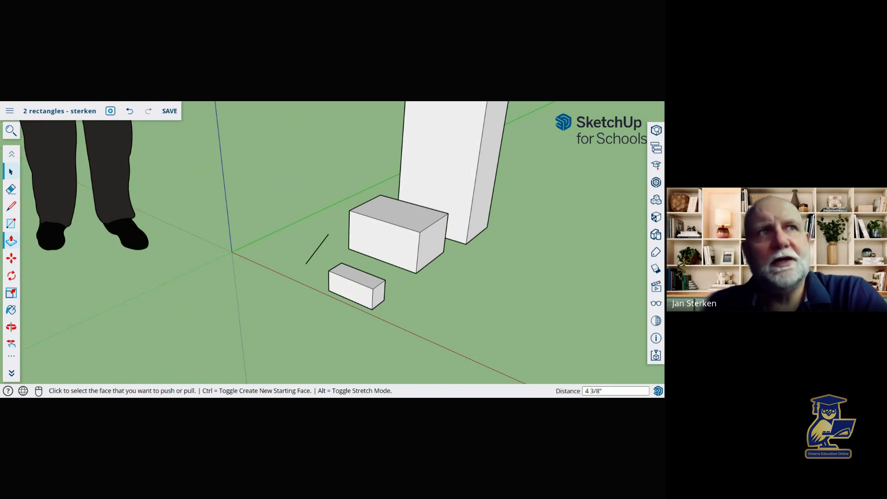
click(12, 173)
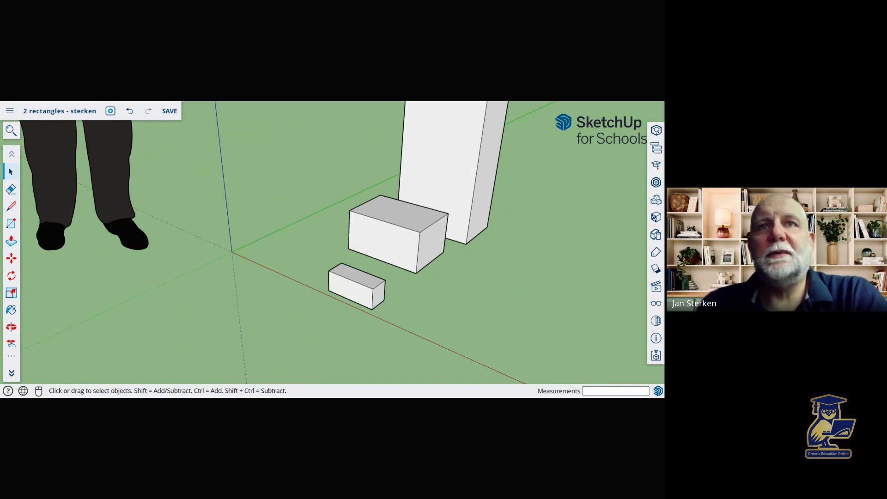
Erase all edges of the smallest box in front of the other two boxes
click(11, 190)
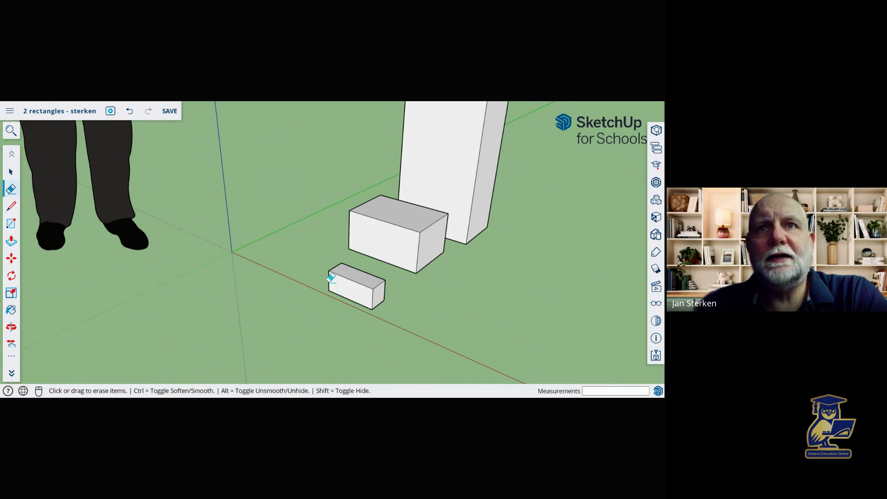
click(330, 278)
click(352, 274)
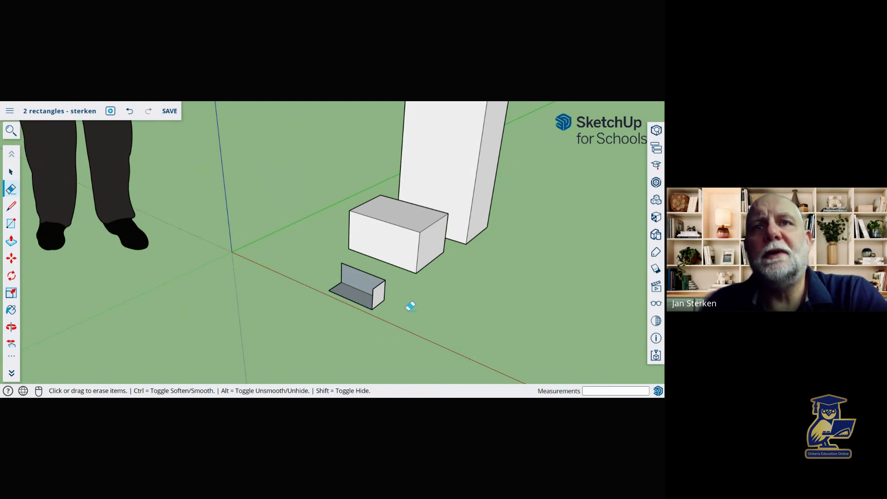
drag(386, 300, 316, 248)
mouse_move(403, 298)
mouse_down()
mouse_move(310, 264)
mouse_move(325, 326)
mouse_move(333, 270)
mouse_move(330, 278)
mouse_up()
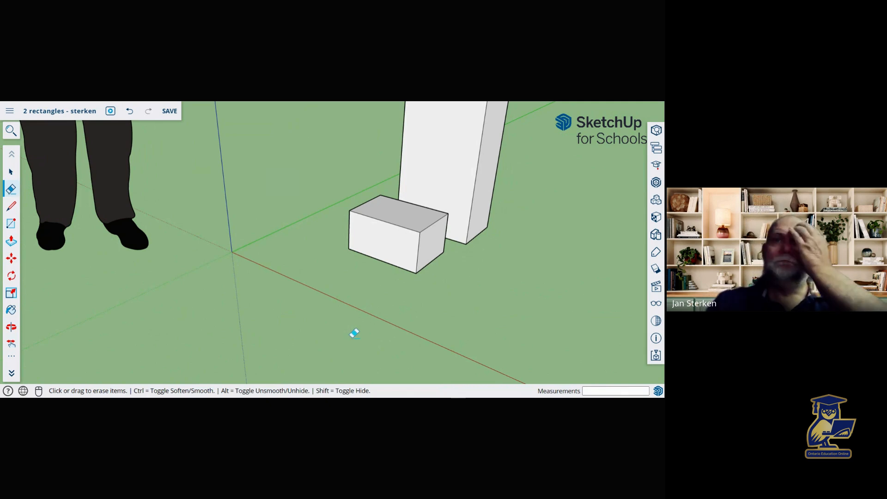
Inspect the two remaining boxes from above, from the side and at ground level
mouse_move(414, 272)
middle_down()
mouse_move(466, 297)
mouse_move(337, 276)
mouse_move(404, 292)
middle_up()
scroll(418, 290, down, 3)
scroll(444, 223, down, 3)
scroll(448, 224, up, 4)
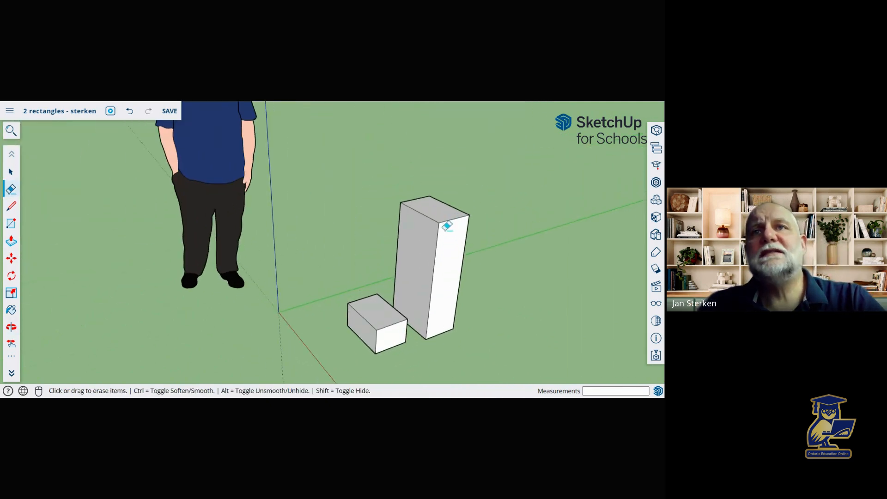
mouse_move(497, 321)
middle_down()
mouse_move(539, 278)
mouse_move(532, 254)
middle_up()
mouse_move(396, 353)
middle_down()
mouse_move(430, 353)
mouse_move(403, 345)
middle_up()
scroll(382, 297, up, 3)
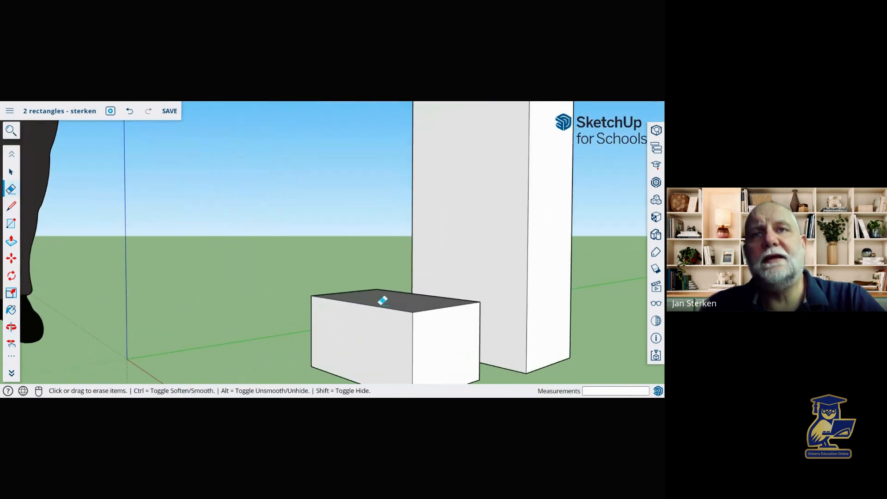
scroll(428, 337, down, 2)
mouse_move(490, 351)
middle_down()
mouse_move(462, 368)
mouse_move(505, 370)
middle_up()
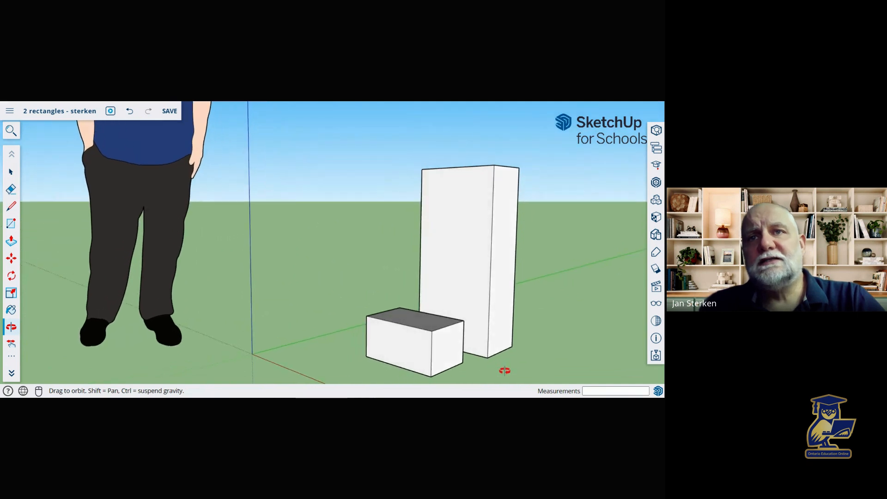
scroll(472, 379, up, 1)
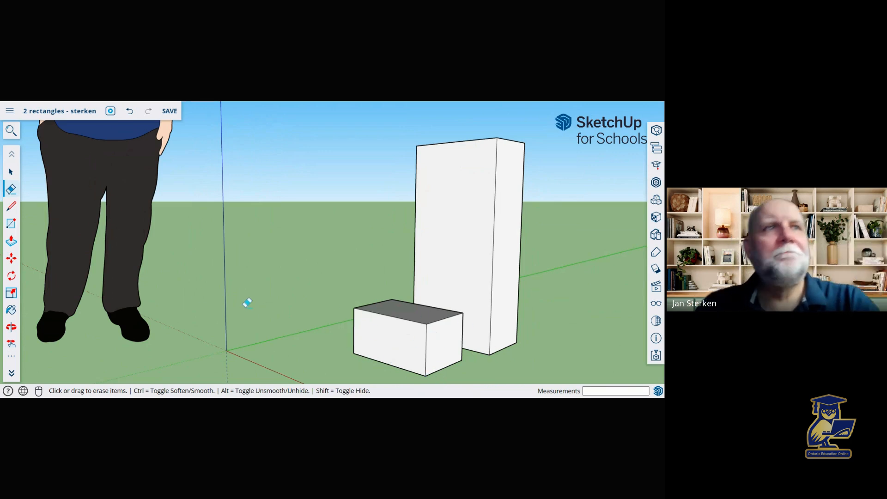
Push the top face of the small box down by 1"
click(12, 245)
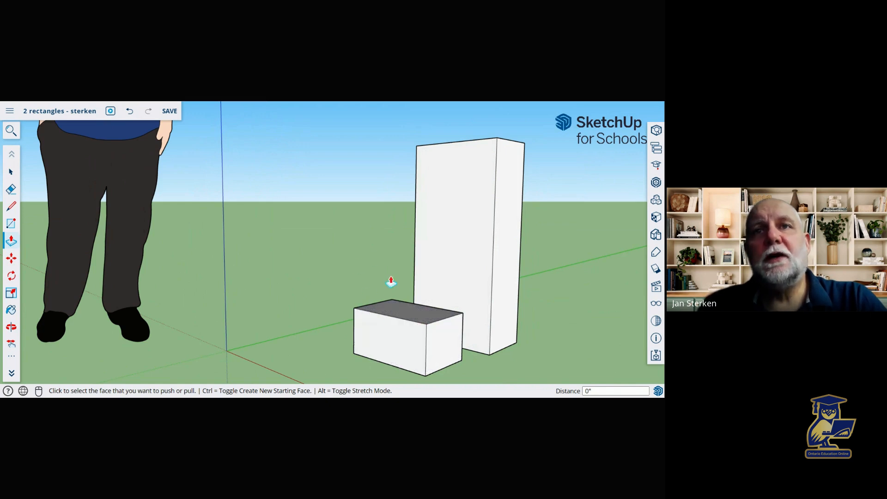
click(390, 311)
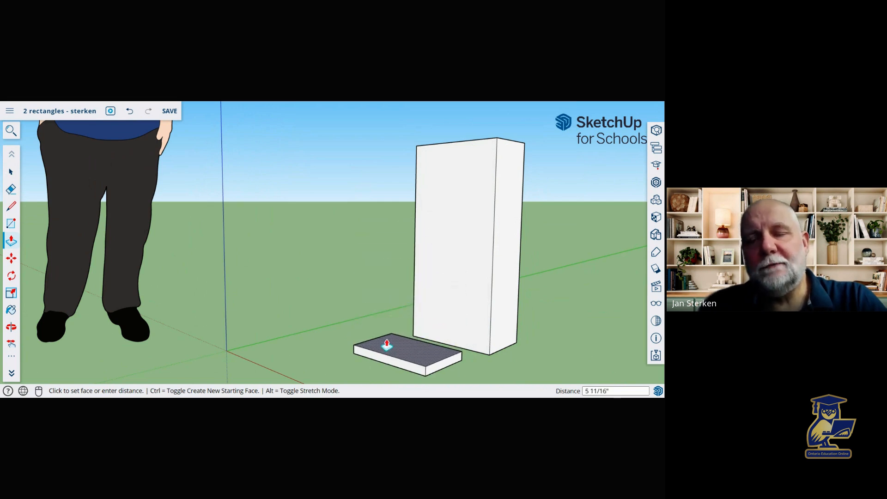
text(1")
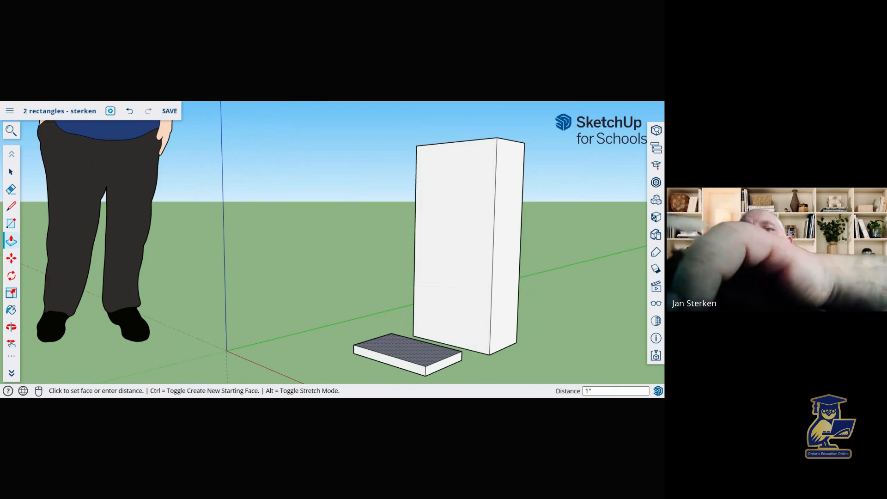
key(Return)
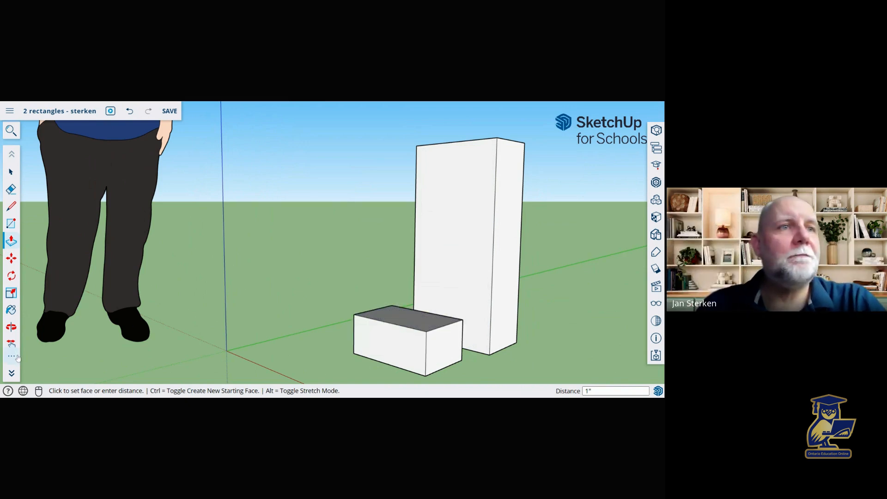
Start a Tape Measure measurement from the small box's upper front-left corner
click(12, 359)
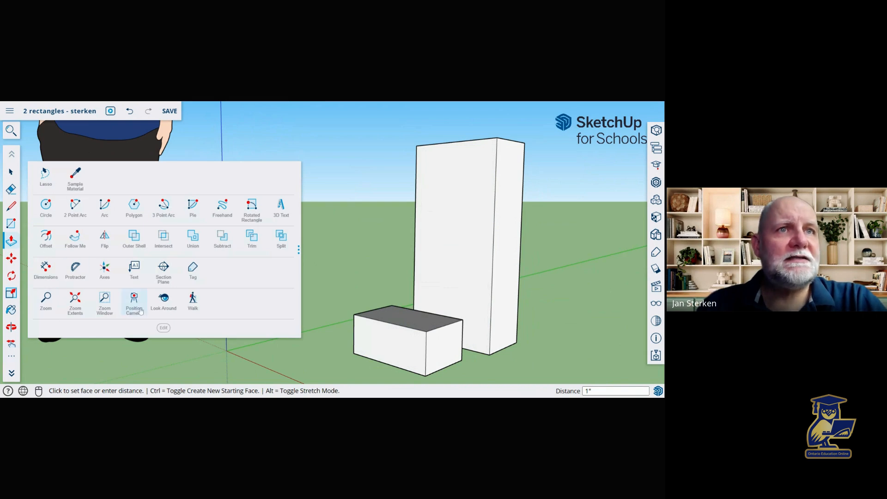
click(12, 373)
click(11, 316)
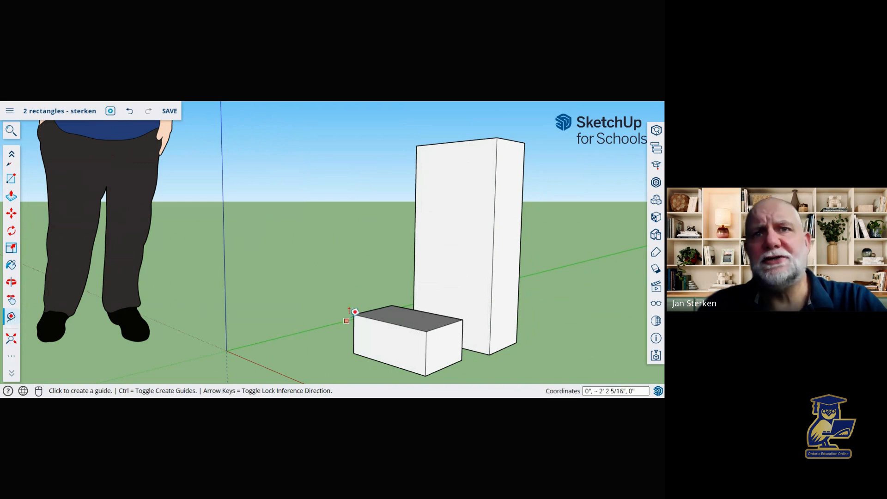
click(354, 315)
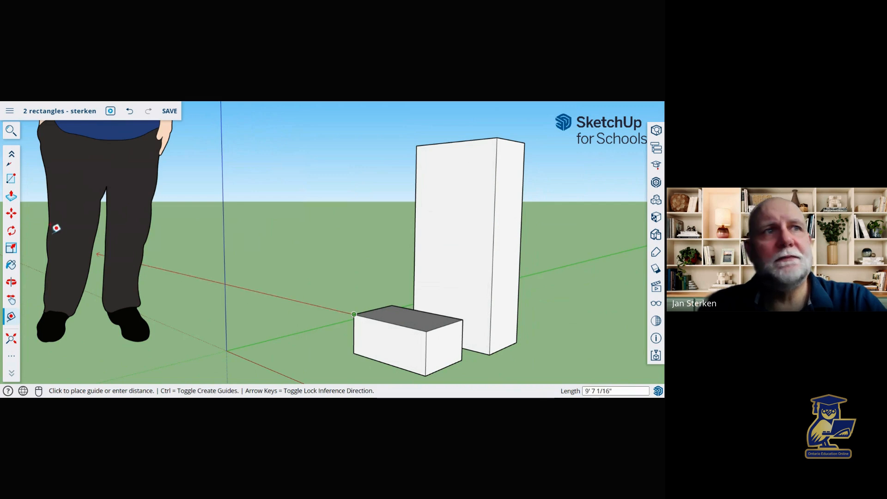
Draw a line across the upper part of the tall box's front face, from edge to edge
click(11, 178)
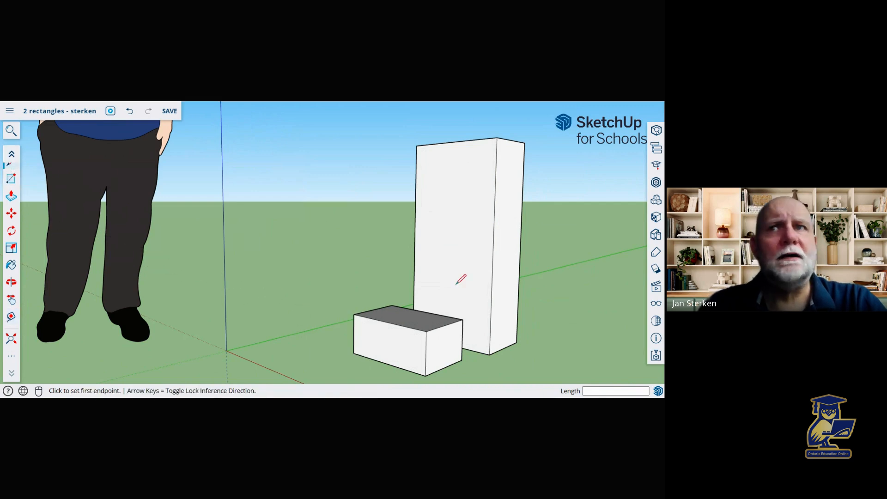
mouse_move(582, 220)
middle_down()
mouse_move(529, 250)
mouse_move(474, 251)
mouse_move(505, 281)
middle_up()
mouse_move(490, 223)
middle_down()
mouse_move(533, 267)
mouse_move(510, 281)
mouse_move(575, 290)
mouse_move(504, 260)
mouse_move(454, 258)
mouse_move(471, 287)
mouse_move(475, 229)
middle_up()
scroll(510, 280, up, 2)
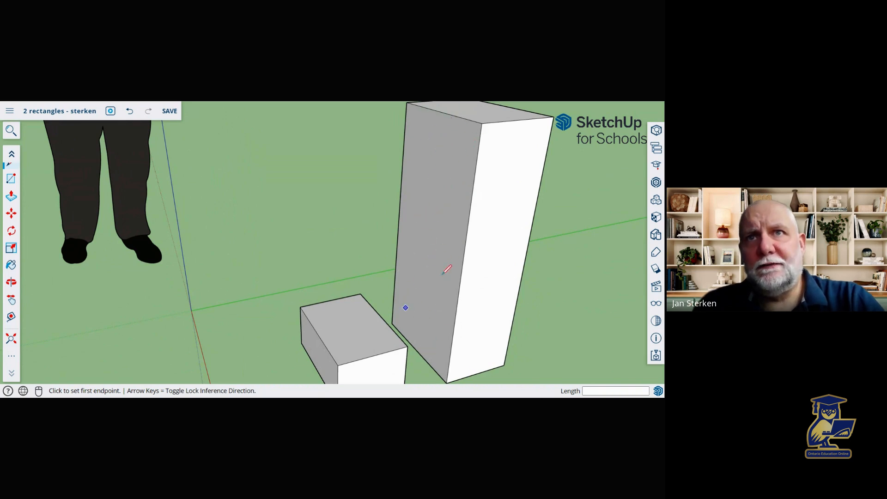
click(403, 162)
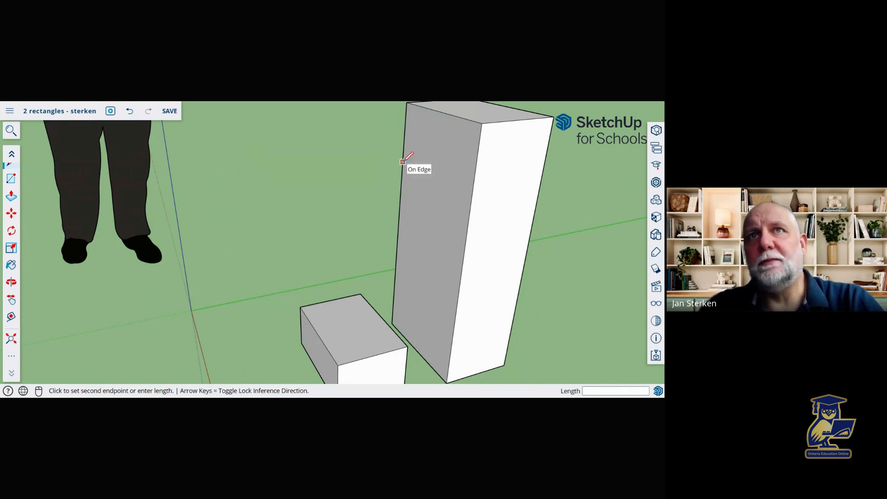
click(473, 196)
Draw a second line about 1' 2" long across the tall box's front face, about 5/8" below the first
middle_drag(409, 287, 491, 266)
scroll(489, 268, down, 5)
mouse_move(516, 235)
middle_down()
mouse_move(519, 180)
mouse_move(490, 249)
middle_up()
scroll(476, 212, up, 5)
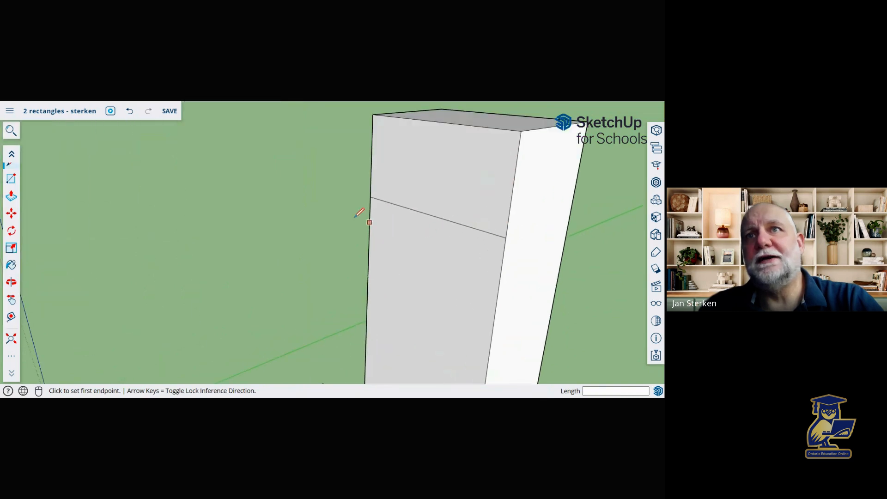
click(370, 197)
click(375, 199)
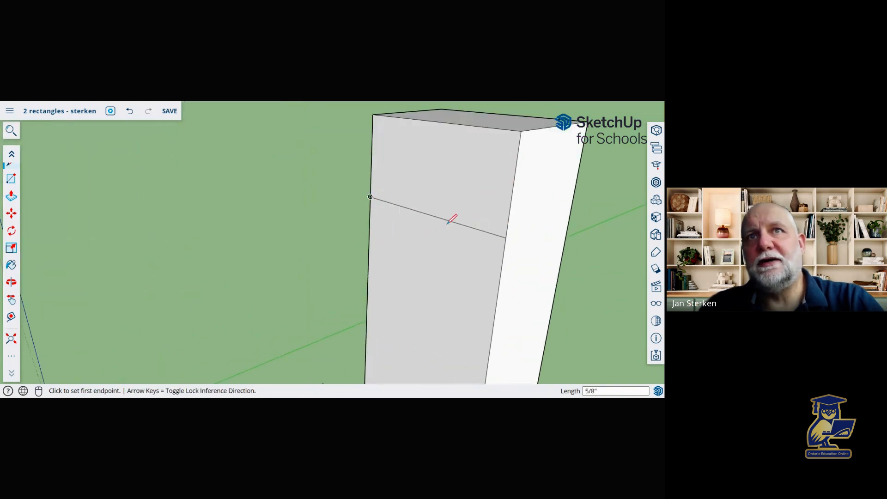
click(505, 246)
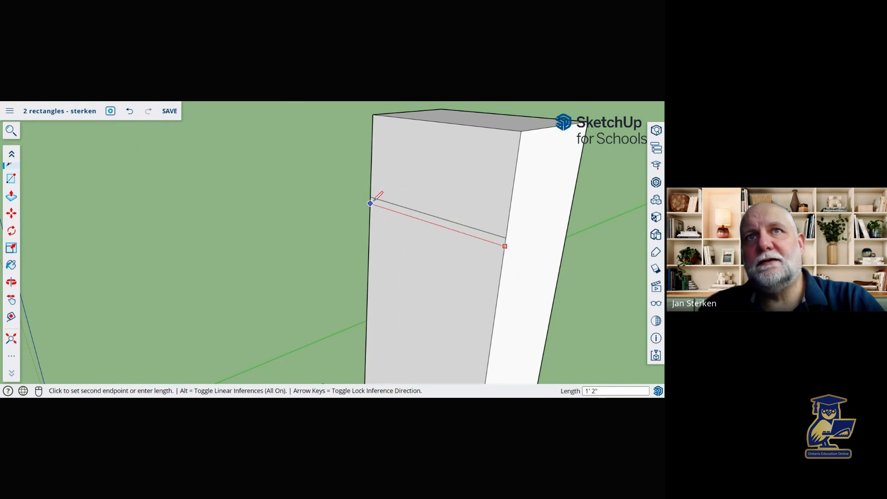
click(371, 203)
Push the narrow strip between the two lines about 11/16" into the tall box
key(p)
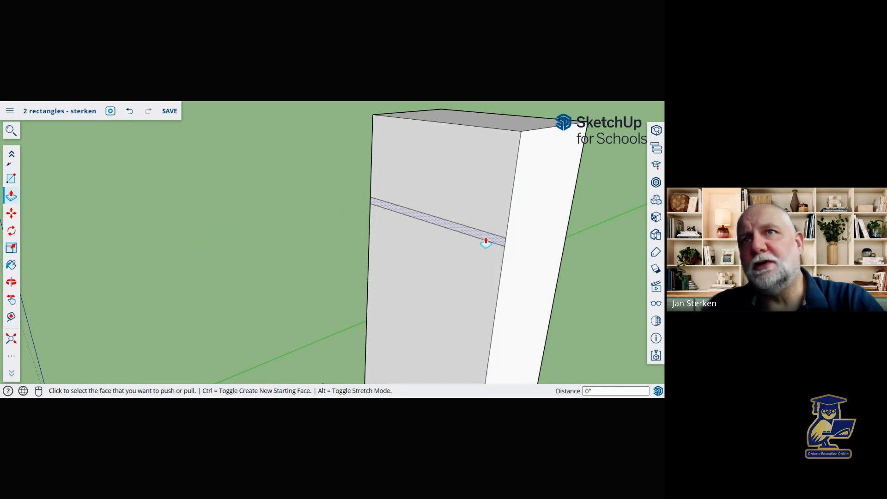
click(486, 239)
click(492, 242)
Draw an upright rectangle of about 5 1/8" by 9/16" near the right edge of the tall box's front, above the groove
middle_drag(467, 331, 595, 335)
scroll(473, 343, down, 5)
middle_drag(444, 323, 503, 339)
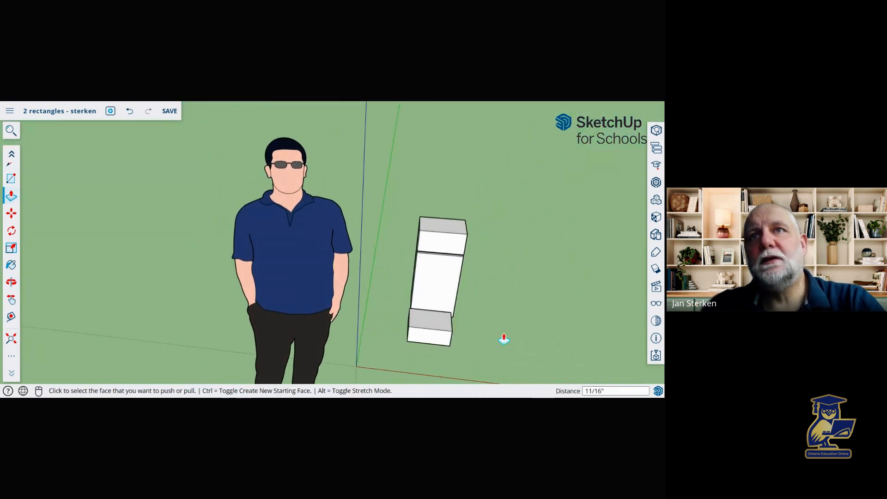
scroll(493, 286, up, 5)
mouse_move(489, 270)
middle_down()
mouse_move(513, 259)
mouse_move(476, 268)
middle_up()
scroll(444, 264, up, 5)
scroll(476, 268, down, 5)
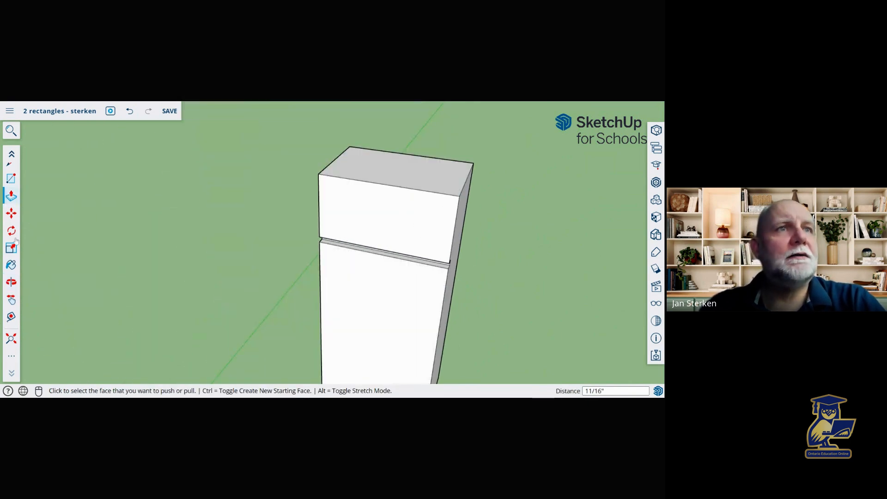
click(11, 178)
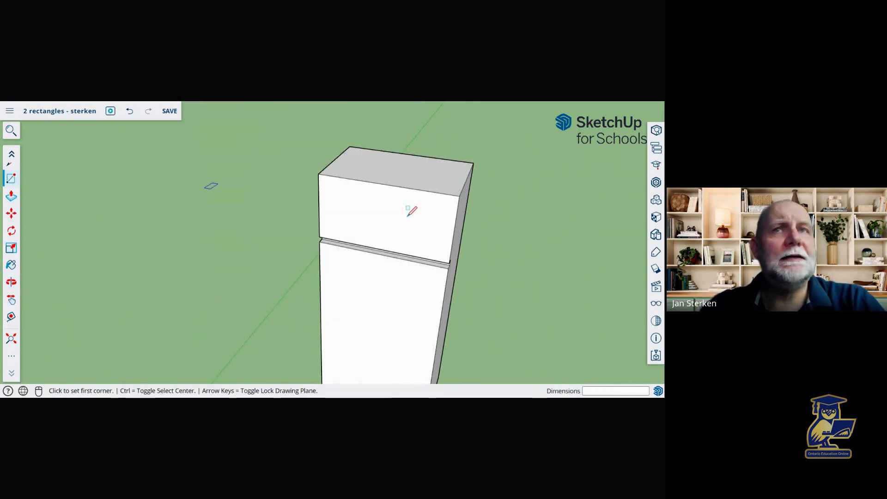
click(439, 205)
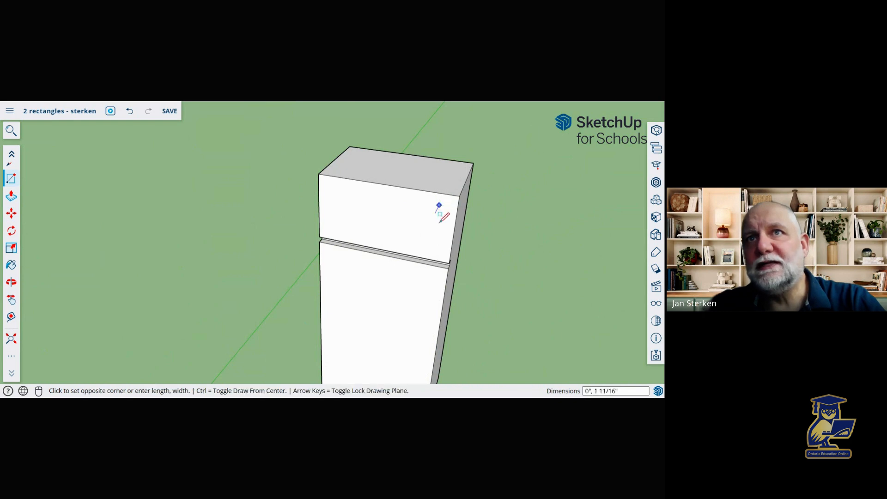
click(439, 252)
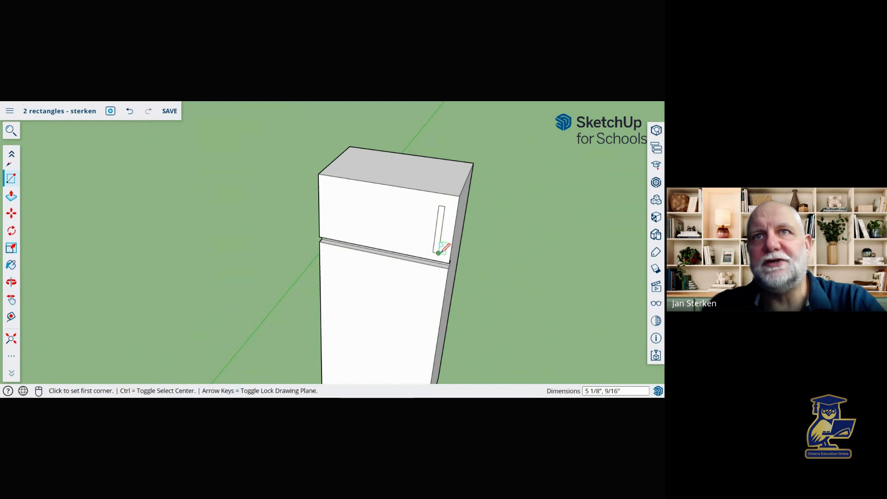
Pull the narrow upright rectangle out about 1 1/8" from the tall box's front to form a door handle
scroll(475, 257, up, 3)
middle_drag(475, 258, 455, 213)
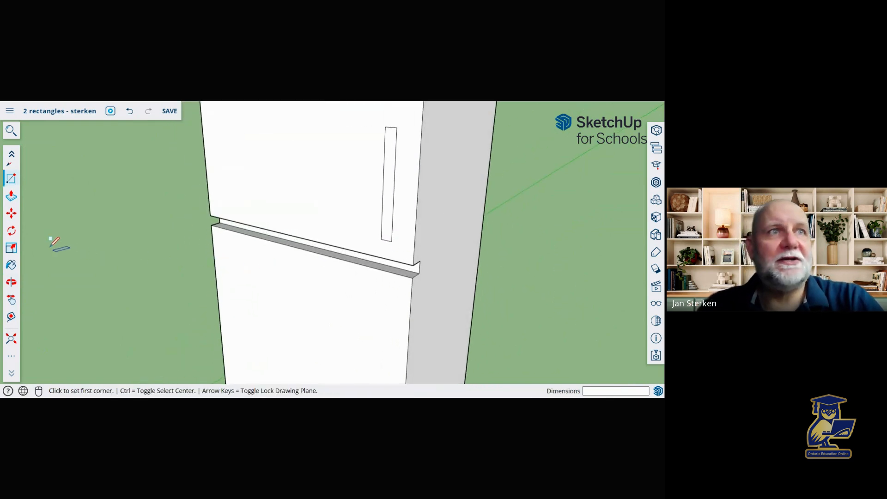
click(12, 196)
click(389, 202)
click(370, 206)
Draw connected lines on the handle's side face outlining a long grip cutout with slanted ends, open toward the door
click(10, 165)
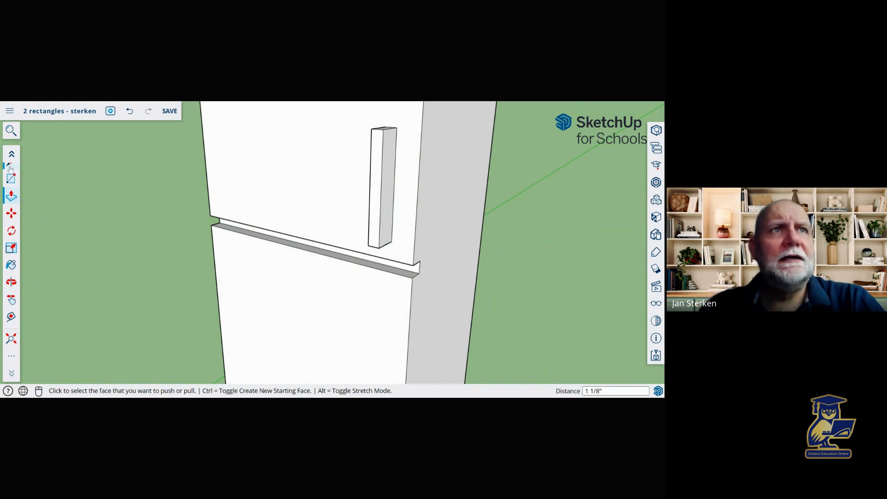
click(393, 233)
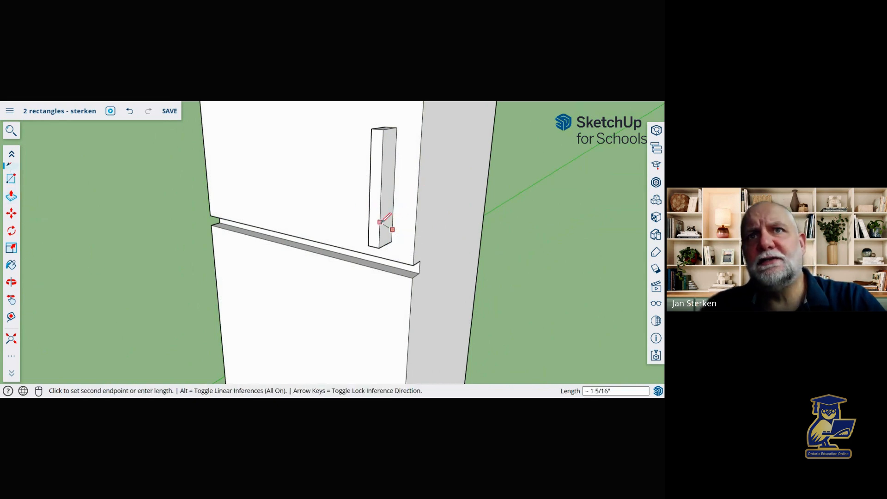
scroll(387, 224, up, 2)
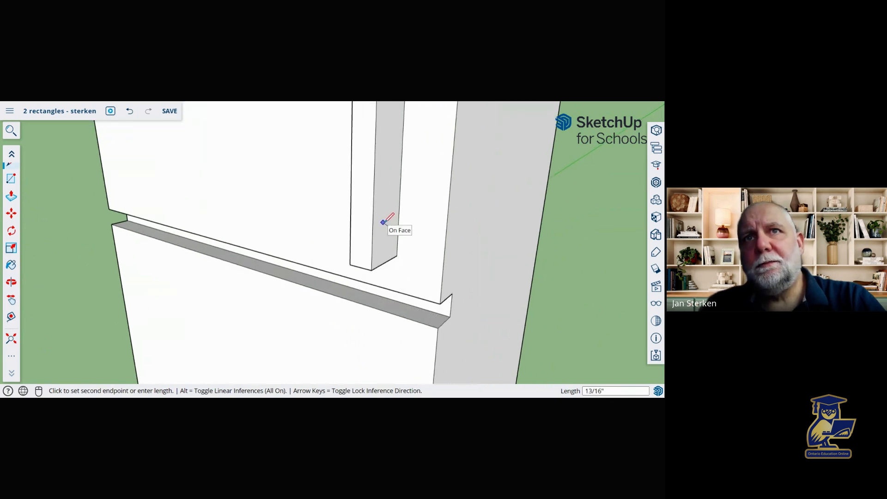
scroll(390, 169, down, 1)
scroll(394, 168, down, 1)
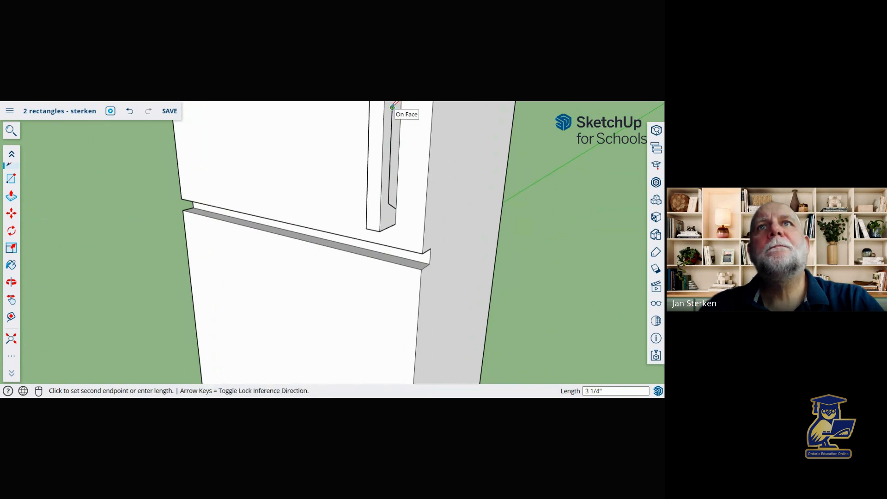
scroll(406, 123, down, 1)
scroll(409, 124, down, 1)
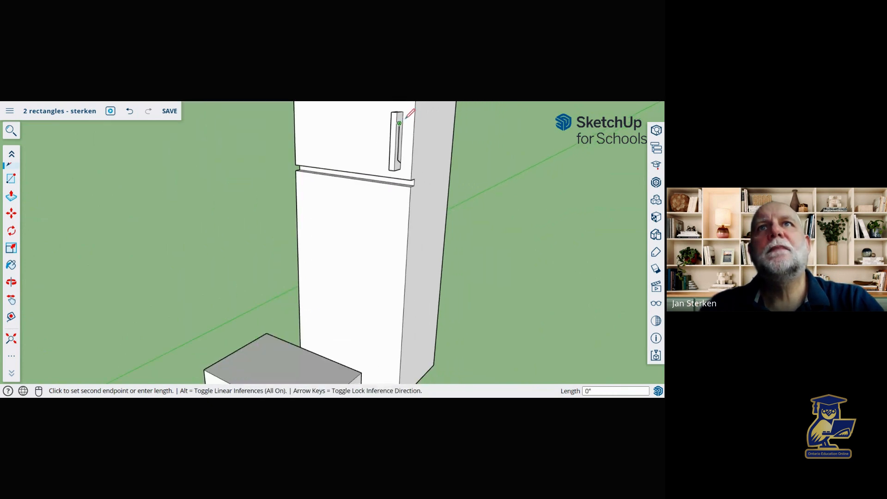
scroll(408, 124, up, 5)
click(402, 116)
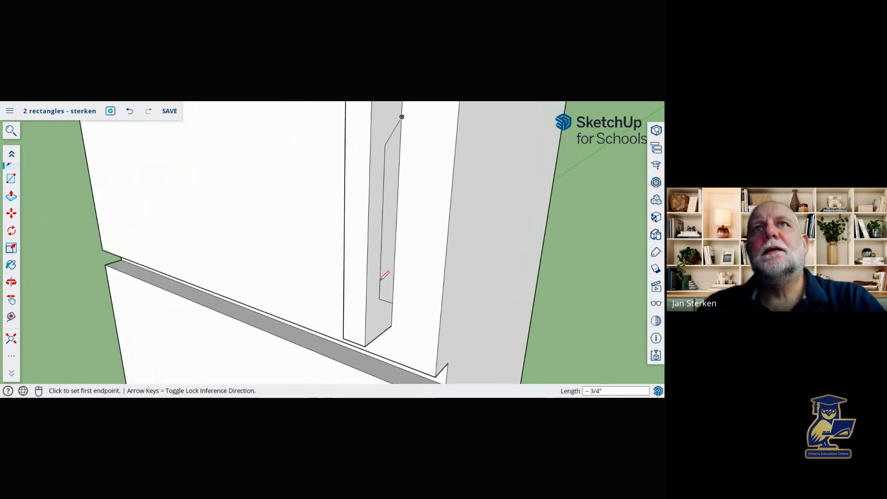
Push the grip cutout profile about 9/16" through the full width of the handle
mouse_move(402, 307)
middle_down()
mouse_move(311, 297)
mouse_move(377, 303)
mouse_move(594, 273)
mouse_move(258, 305)
mouse_move(290, 311)
middle_up()
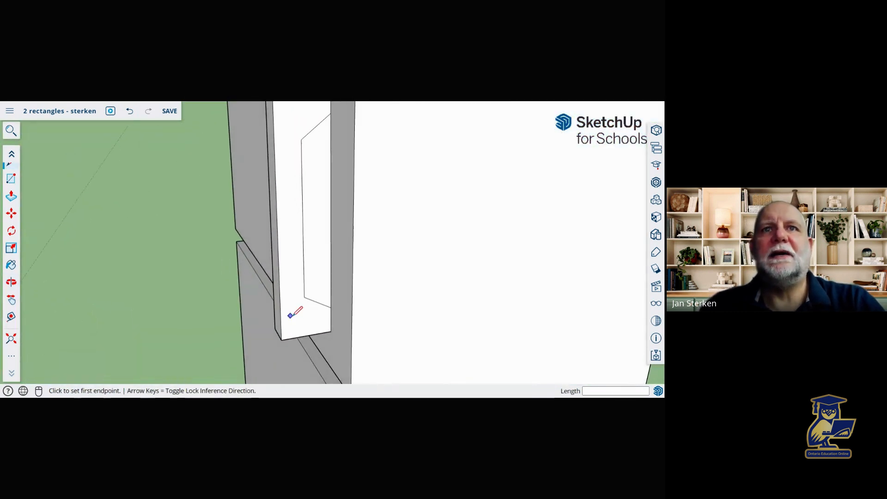
scroll(291, 311, down, 2)
key(p)
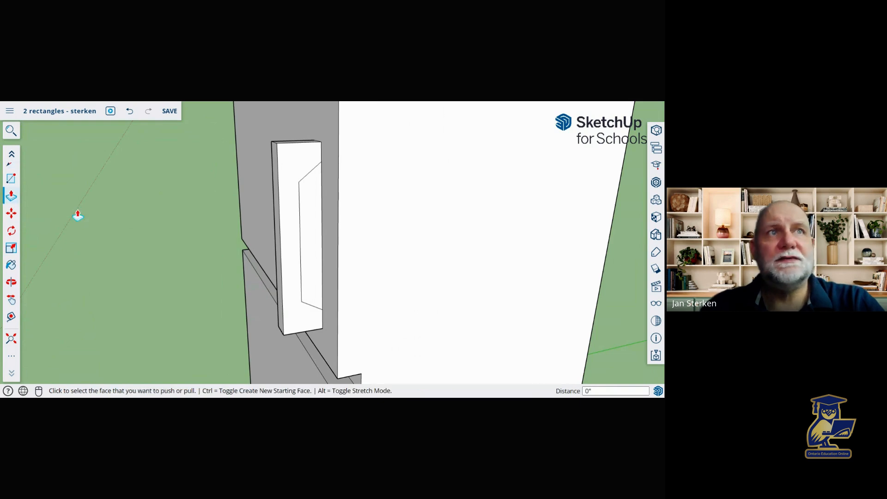
click(310, 257)
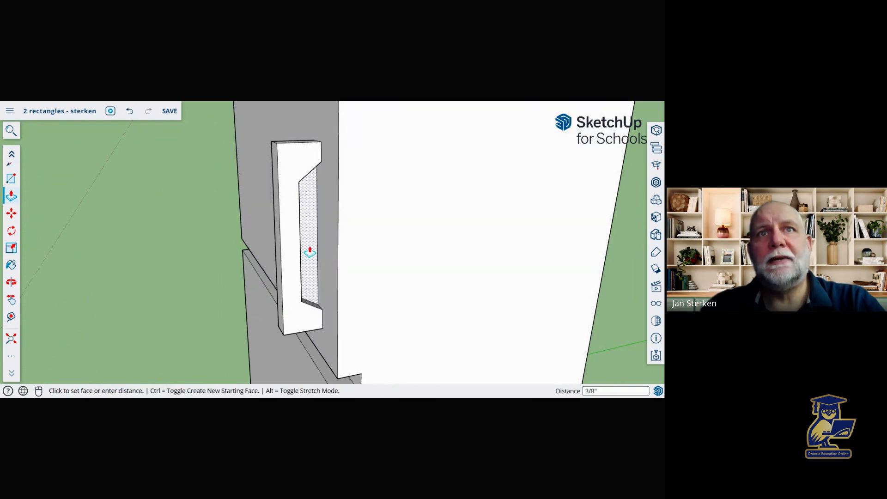
click(306, 246)
key(o)
drag(297, 296, 470, 273)
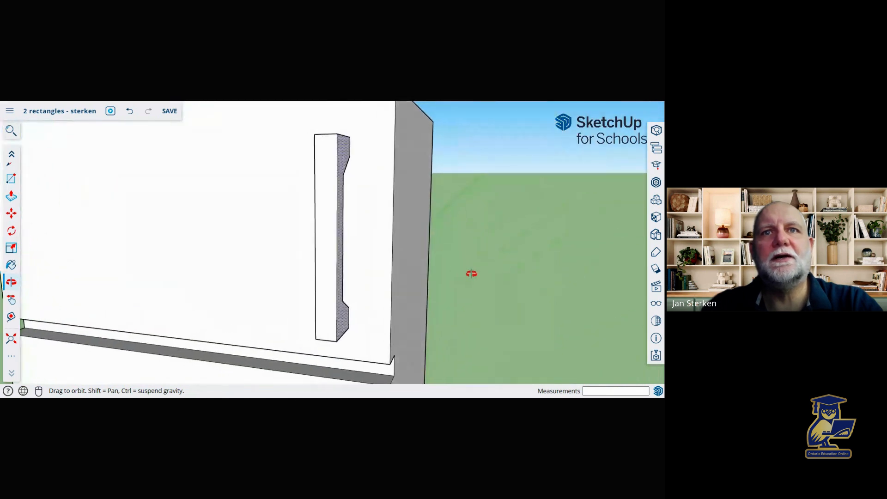
Draw a line about 1' 1" long across the middle of the low box's front face, from edge to edge
key(p)
scroll(472, 279, down, 8)
middle_drag(482, 304, 464, 345)
scroll(464, 346, down, 3)
scroll(475, 362, up, 10)
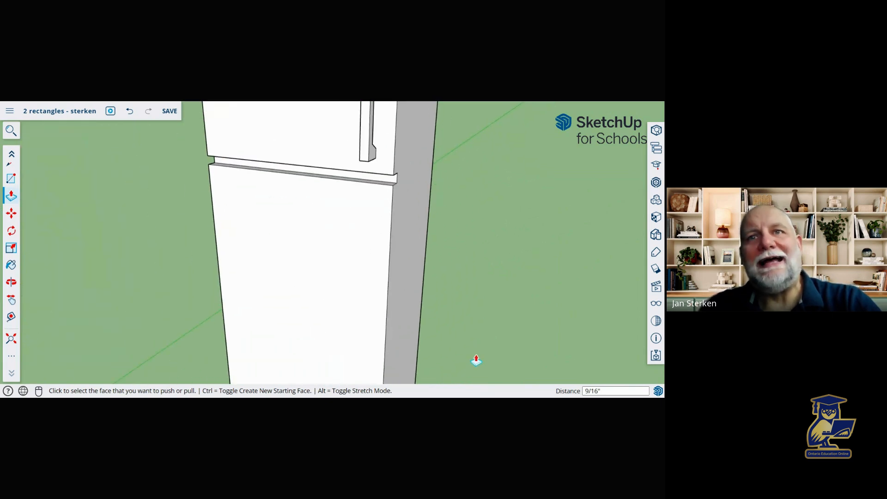
scroll(476, 361, down, 4)
middle_drag(463, 357, 444, 222)
scroll(351, 324, up, 3)
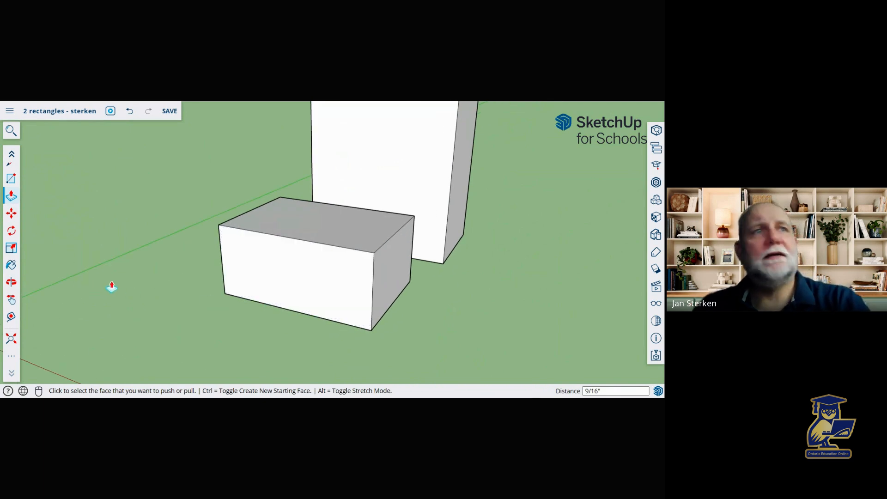
click(9, 164)
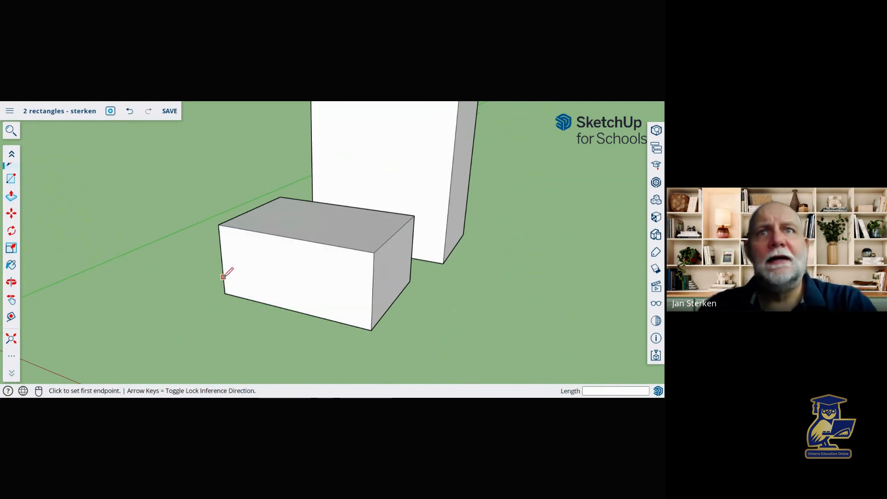
click(222, 260)
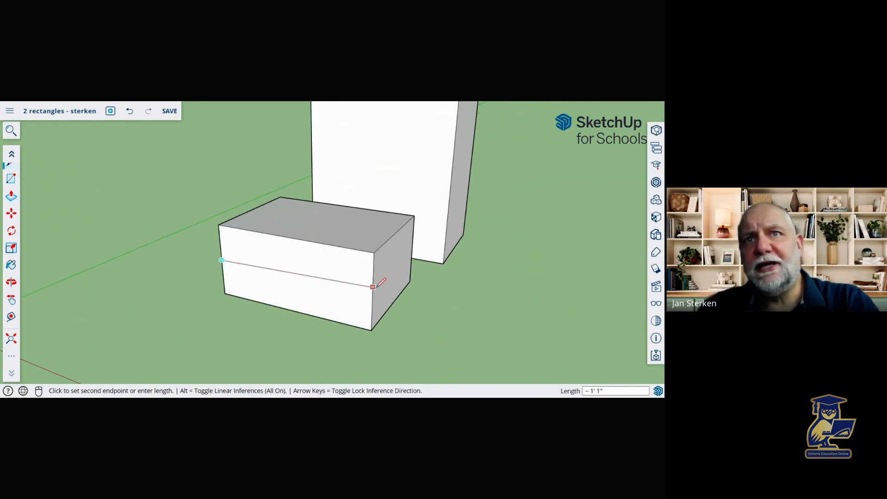
click(373, 292)
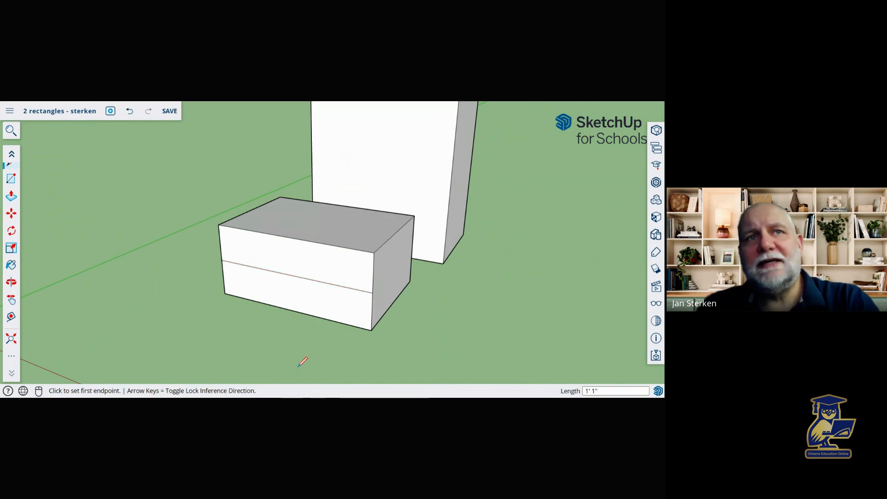
Push the upper half of the low box's front face back about 4 1/4" to form a step
click(11, 196)
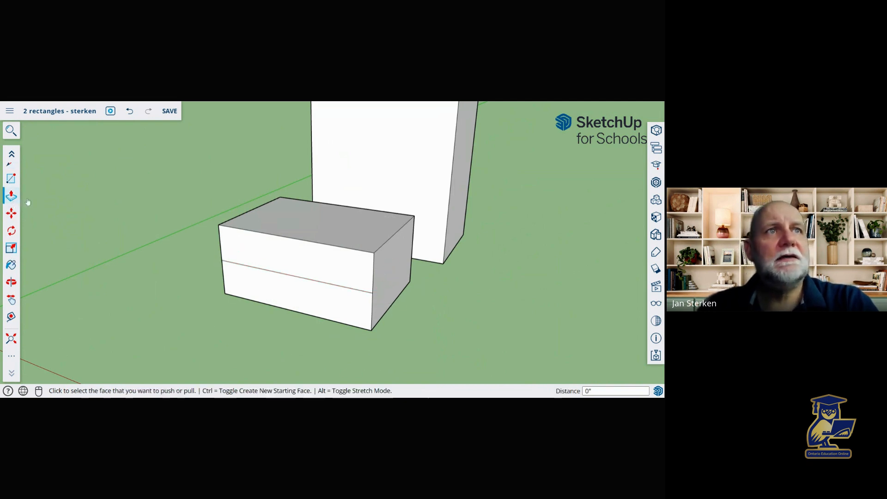
click(323, 253)
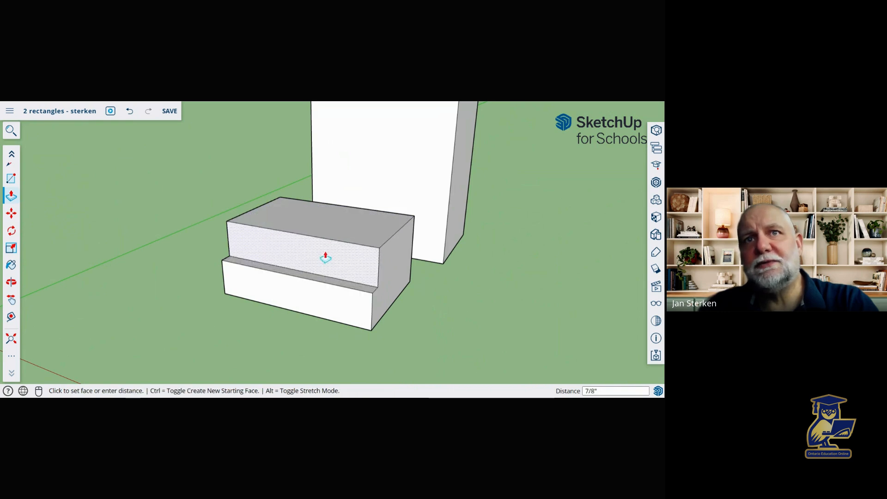
click(343, 246)
middle_drag(531, 286, 465, 321)
scroll(568, 358, down, 10)
scroll(9, 197, up, 2)
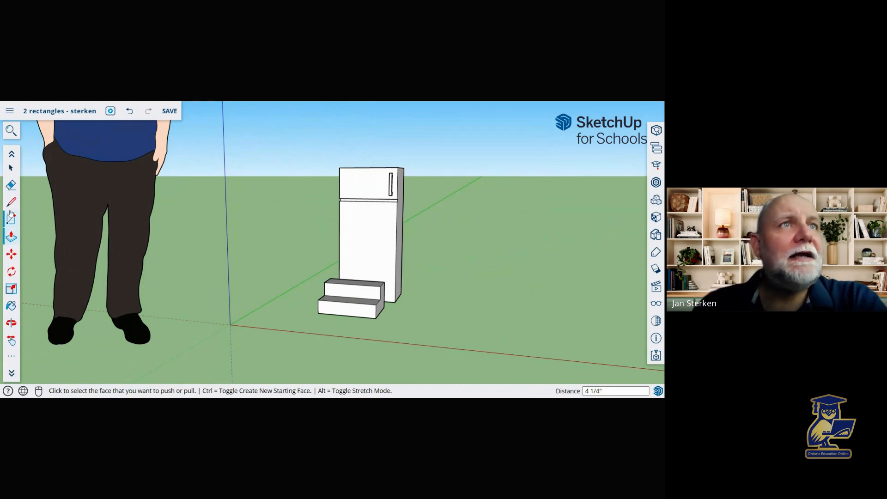
Erase the edges of the stepped box with the Eraser, and undo the last erasure that reached the tall box
click(11, 189)
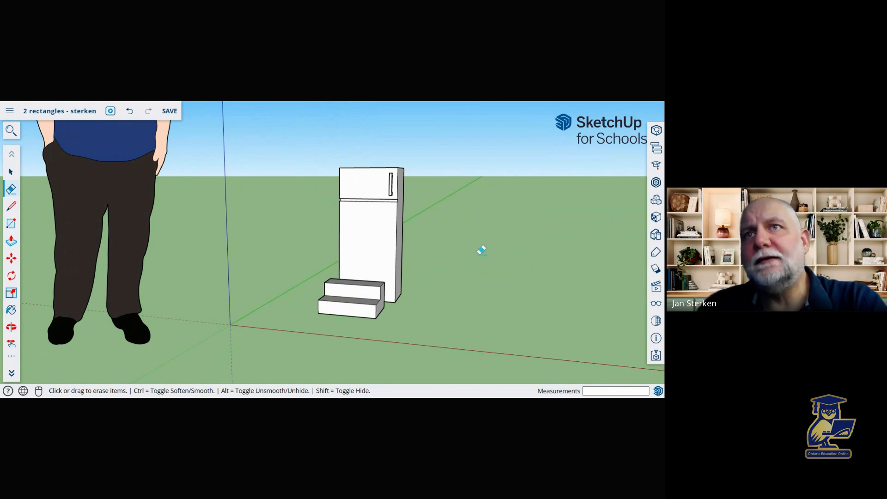
mouse_move(354, 314)
mouse_down()
mouse_move(319, 306)
mouse_move(333, 310)
mouse_move(328, 282)
mouse_move(334, 305)
mouse_move(384, 298)
mouse_move(382, 309)
mouse_up()
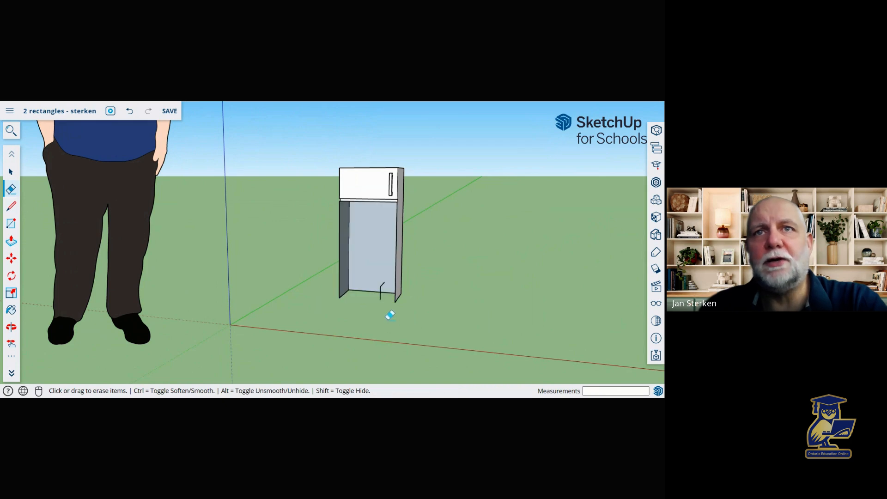
key(ctrl+z)
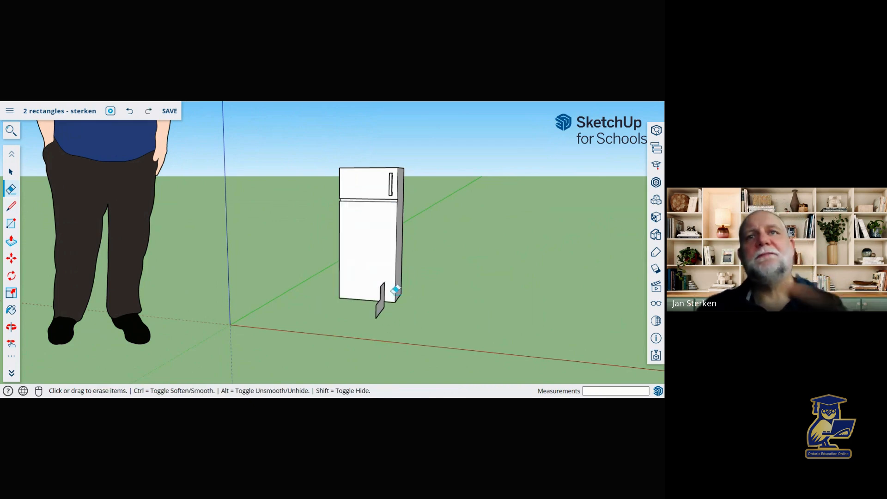
Select only the geometry lying wholly inside a window around the tall box's lower part and the leftover step profile
click(11, 172)
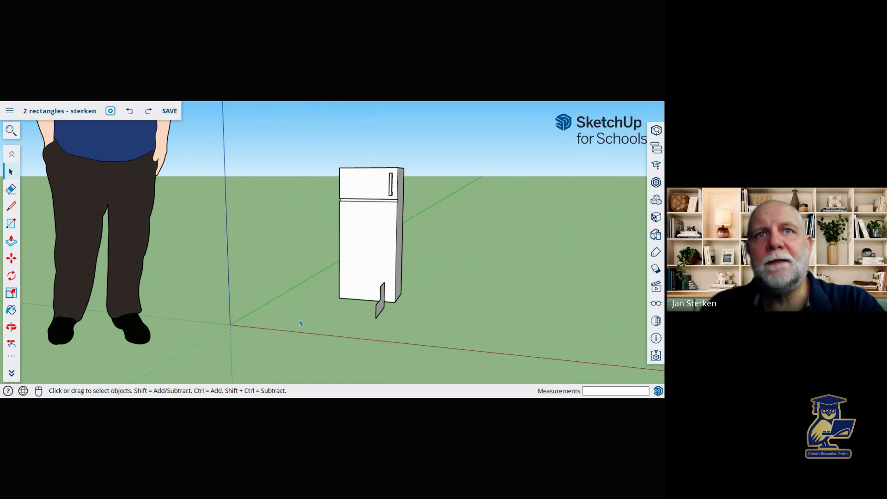
drag(299, 319, 314, 305)
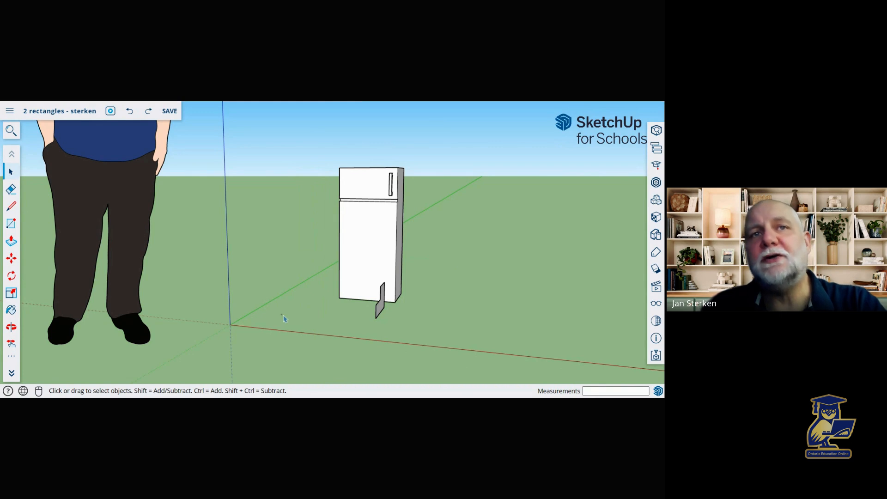
drag(316, 321, 442, 239)
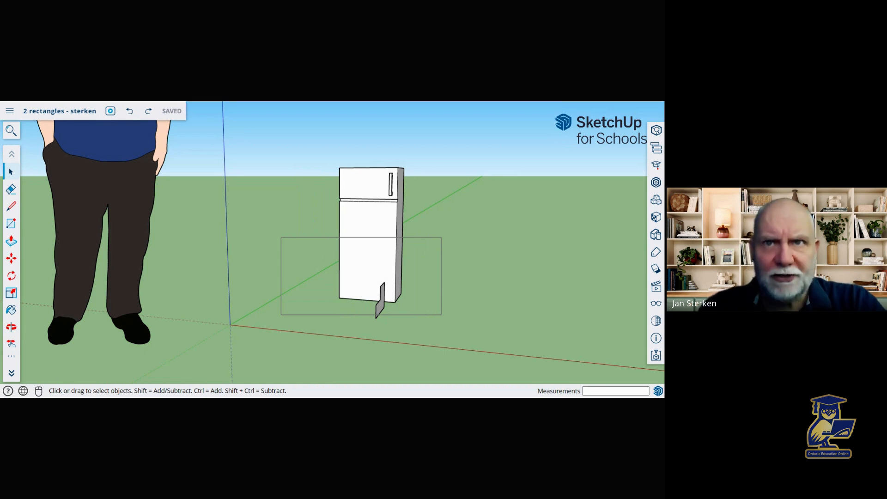
drag(441, 238, 458, 244)
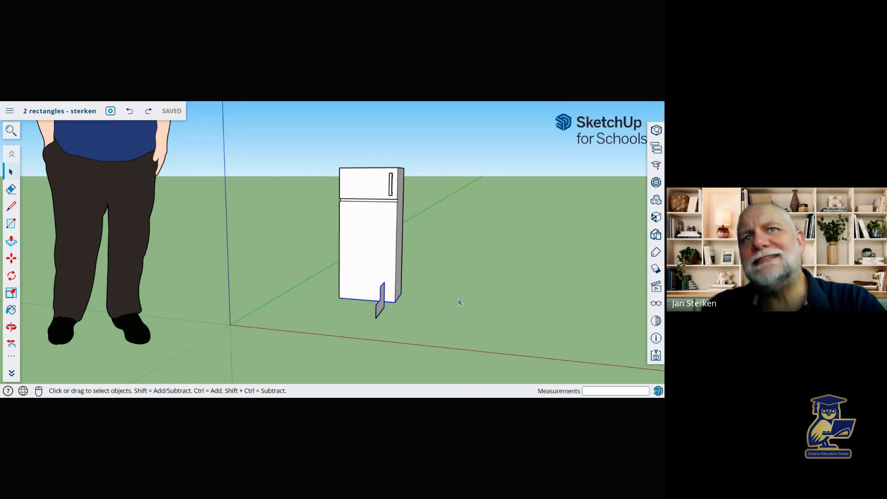
middle_drag(481, 307, 462, 317)
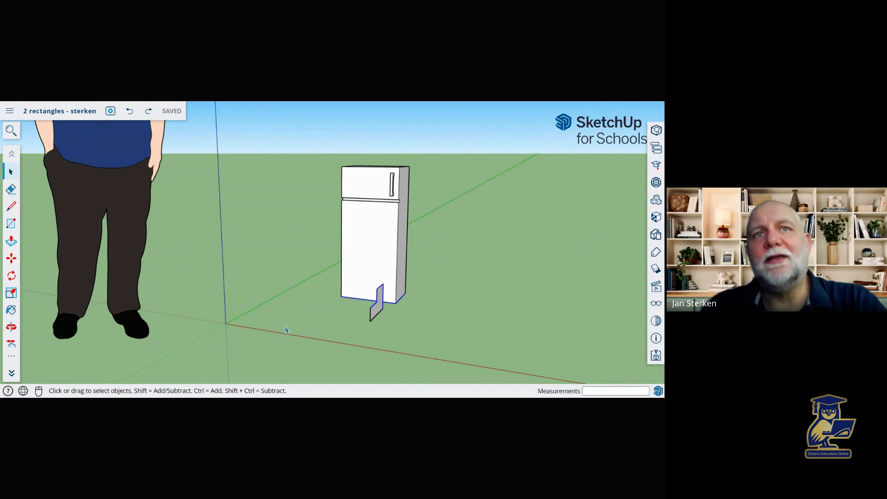
mouse_move(281, 325)
mouse_down()
mouse_move(380, 262)
mouse_move(485, 225)
mouse_move(482, 247)
mouse_up()
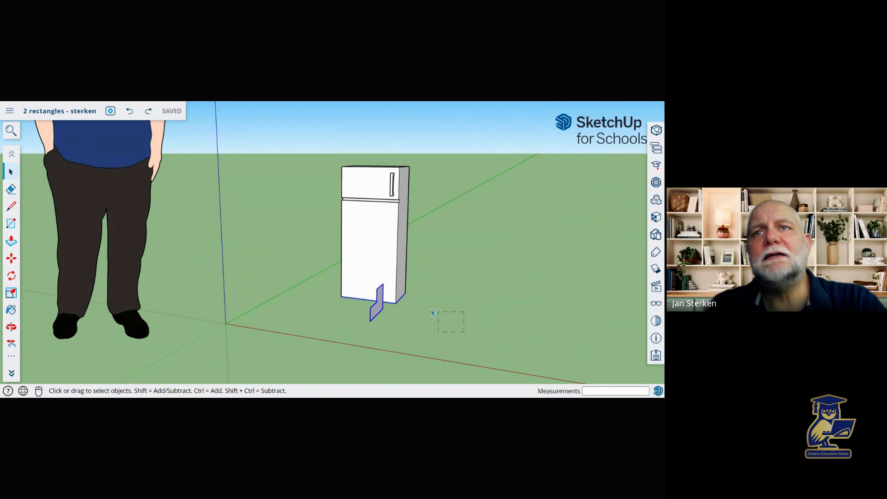
Select everything touched by a crossing window over the tall box's lower part, and repeat with an enclosing window for comparison
drag(288, 238, 285, 238)
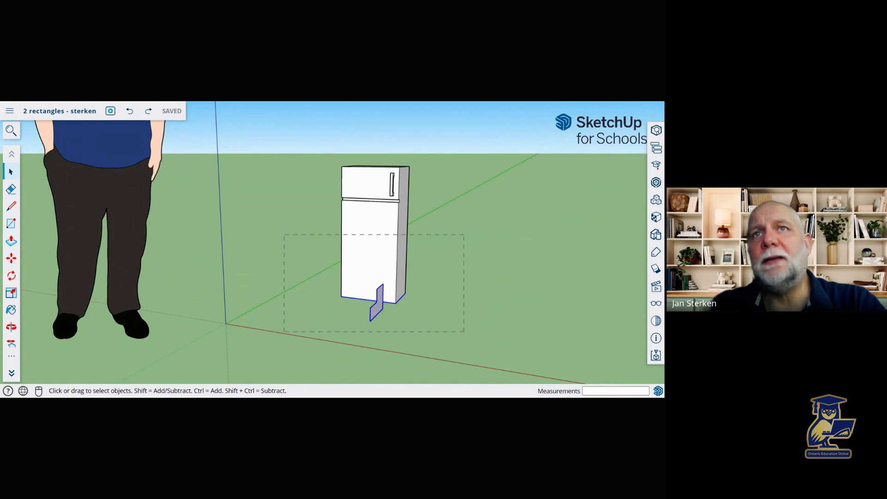
drag(286, 239, 287, 239)
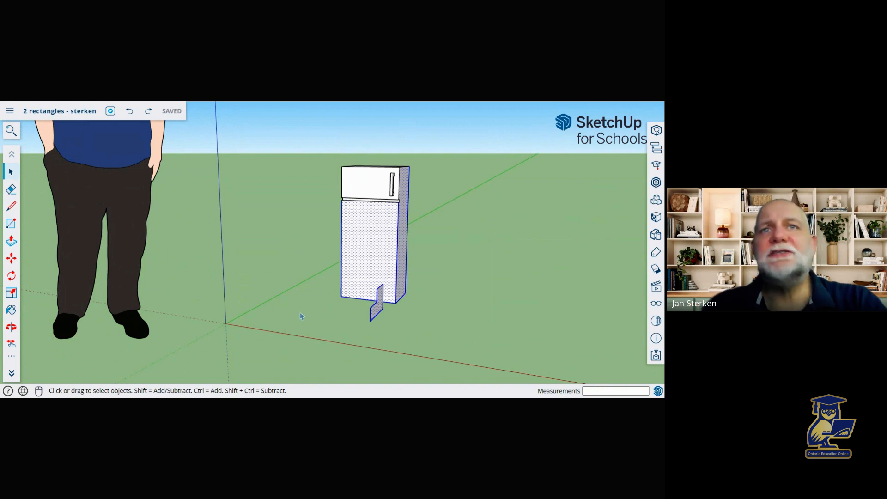
drag(271, 322, 462, 250)
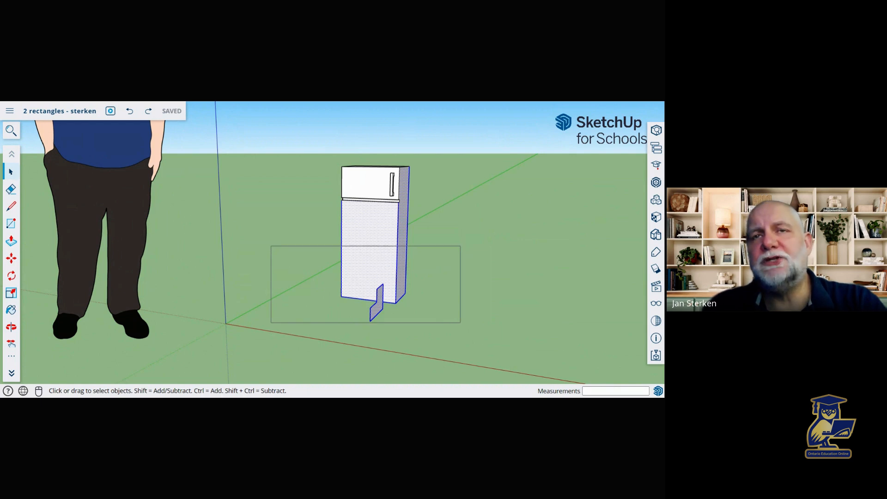
drag(461, 247, 462, 250)
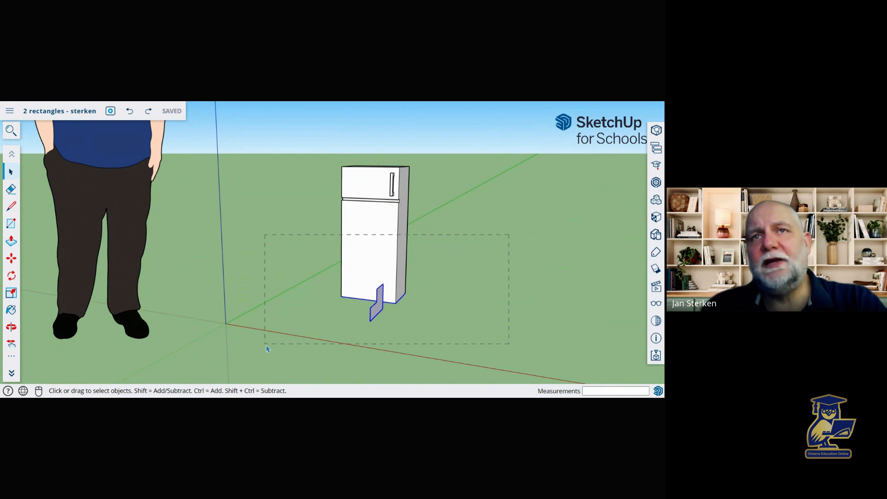
Delete the tall box's lower part and leftover step profile using a crossing selection, and delete the remaining upper part with the handle
drag(265, 344, 265, 345)
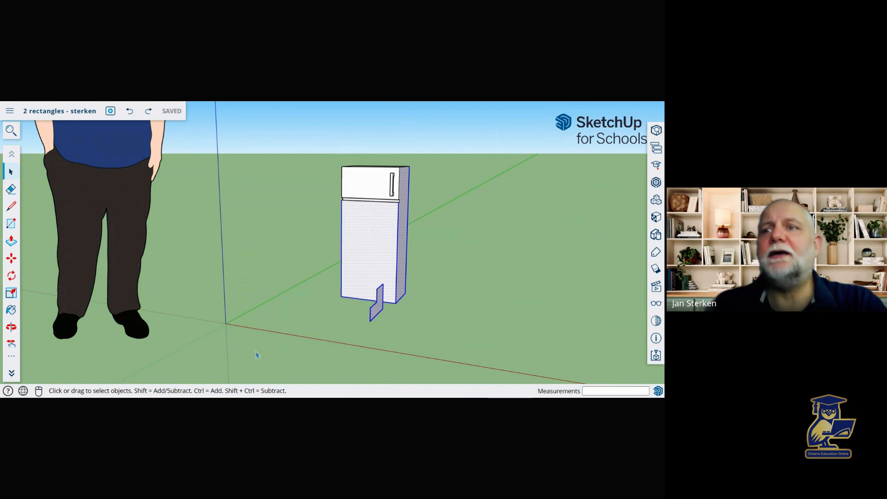
key(Delete)
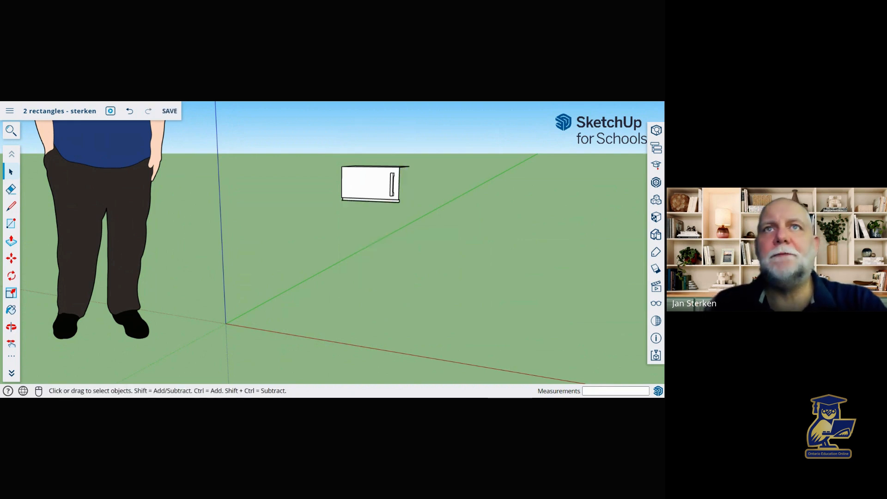
drag(306, 227, 430, 155)
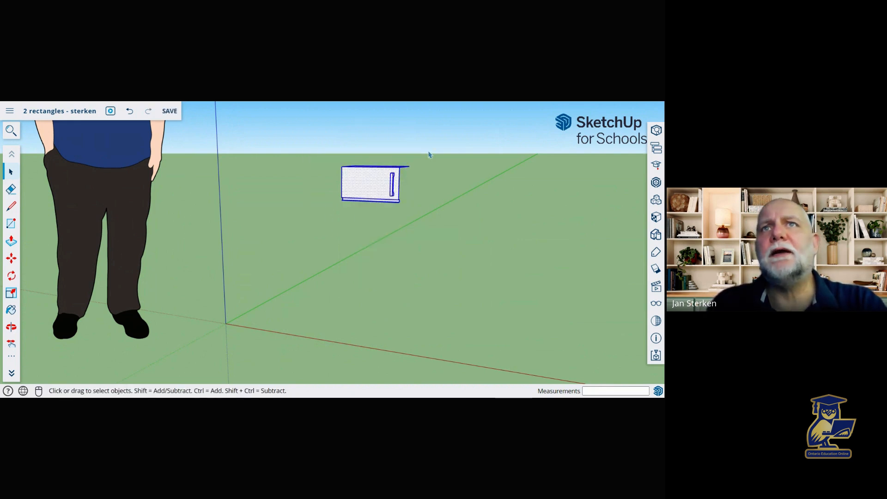
key(Delete)
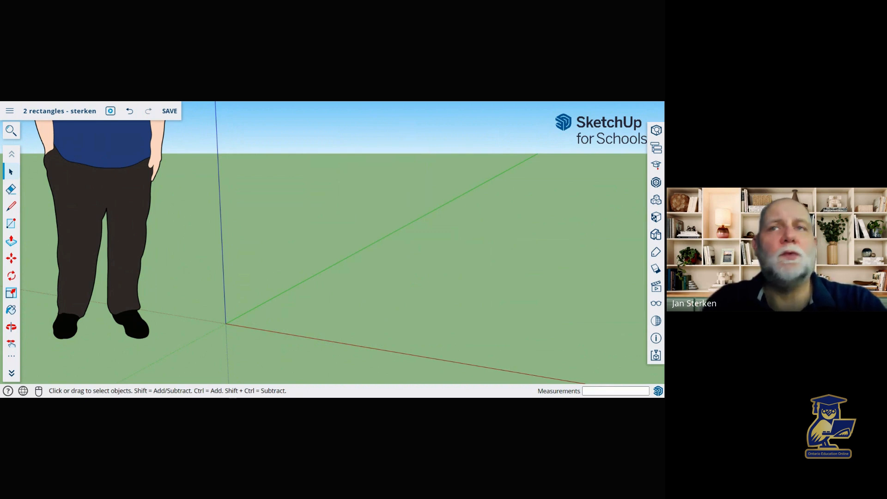
scroll(387, 254, down, 4)
middle_drag(374, 240, 400, 275)
drag(349, 287, 300, 350)
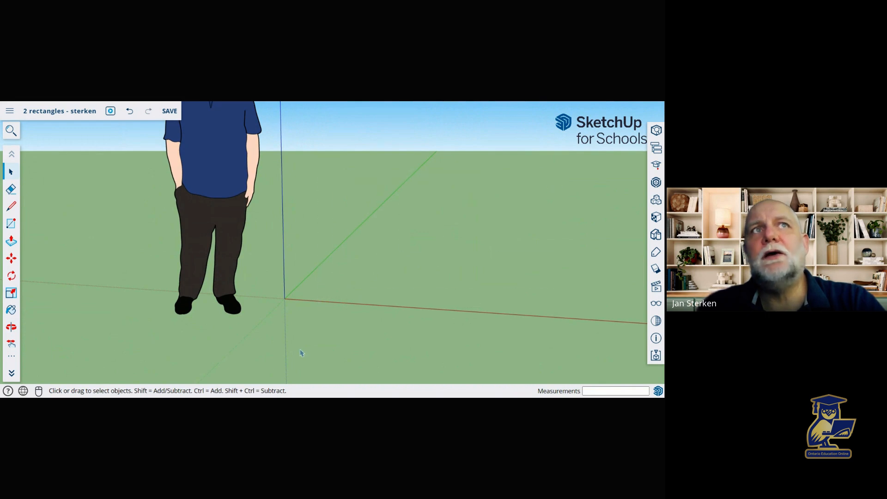